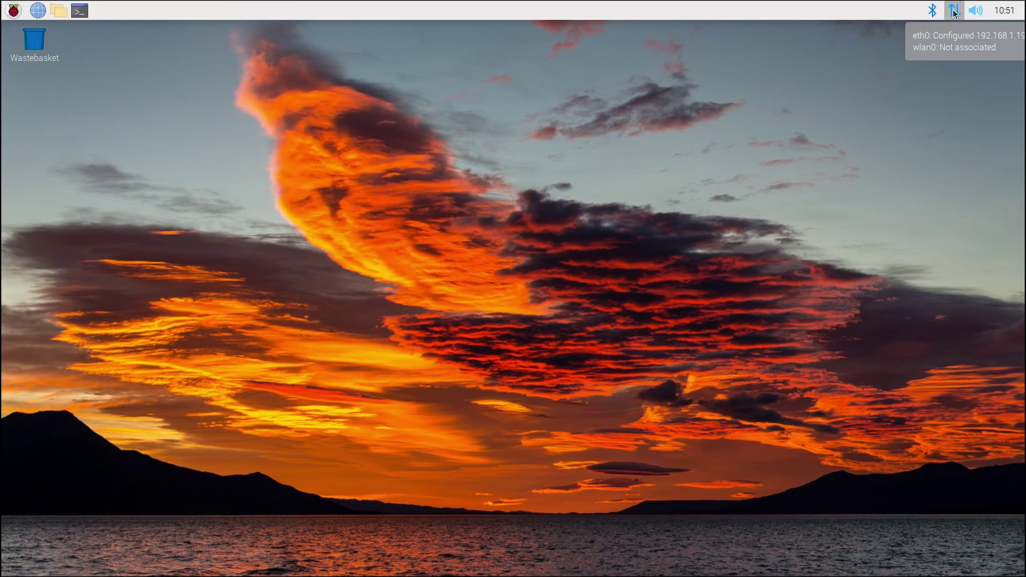
# Step: Launch Chromium from the taskbar and put the cursor in its address bar
pyautogui.click(37, 16)
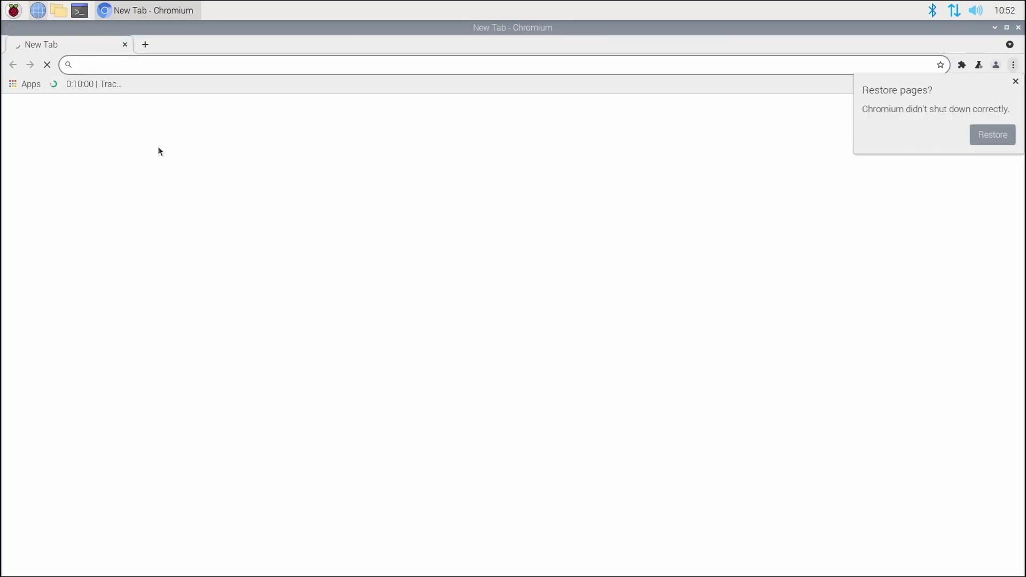
pyautogui.click(155, 68)
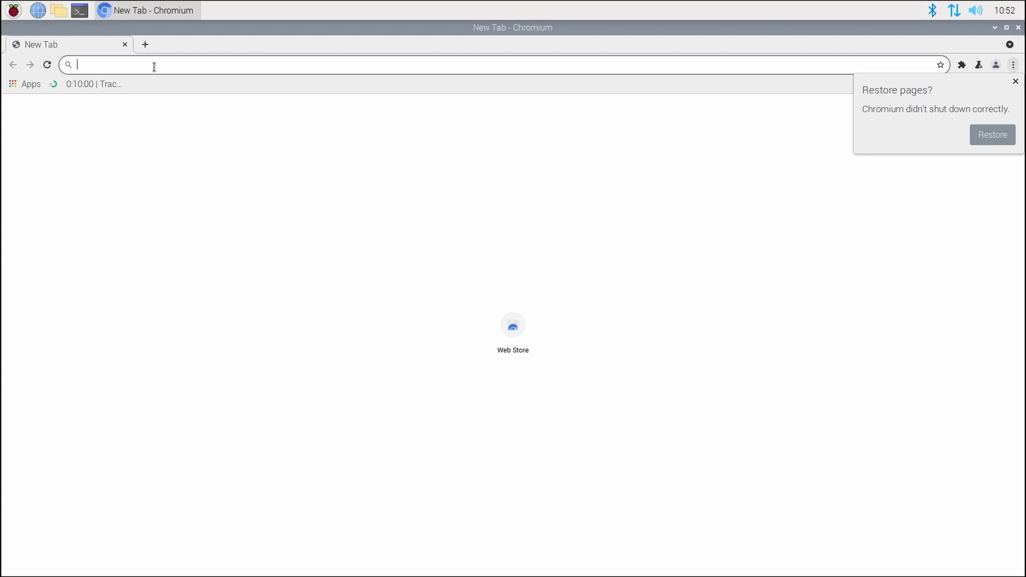
pyautogui.write('di')
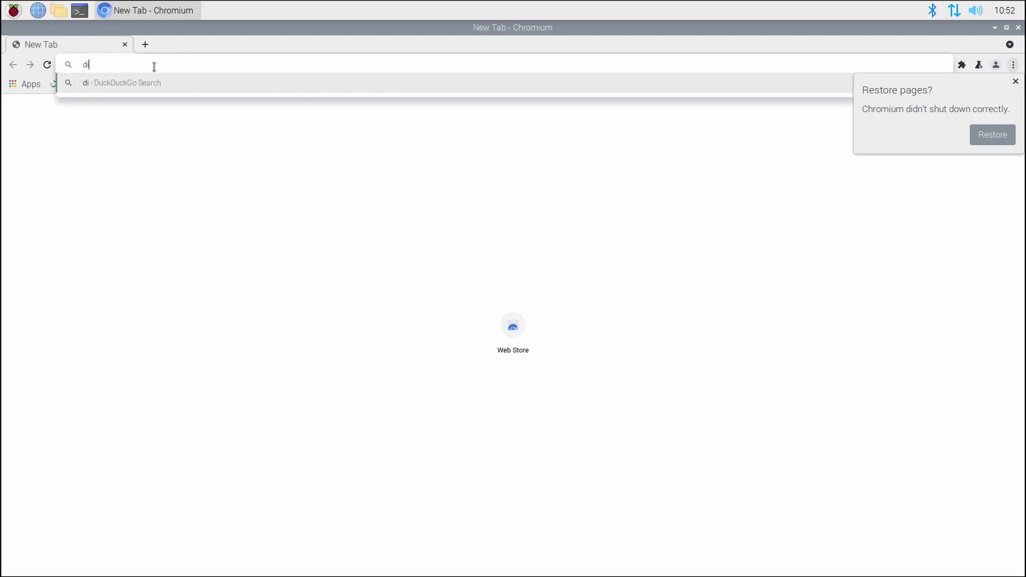
pyautogui.write('caffeine.com')
# Step: Load dicaffeine.com, go to the Raspbian installation page, and dismiss the Restore pages notice
pyautogui.press('Return')
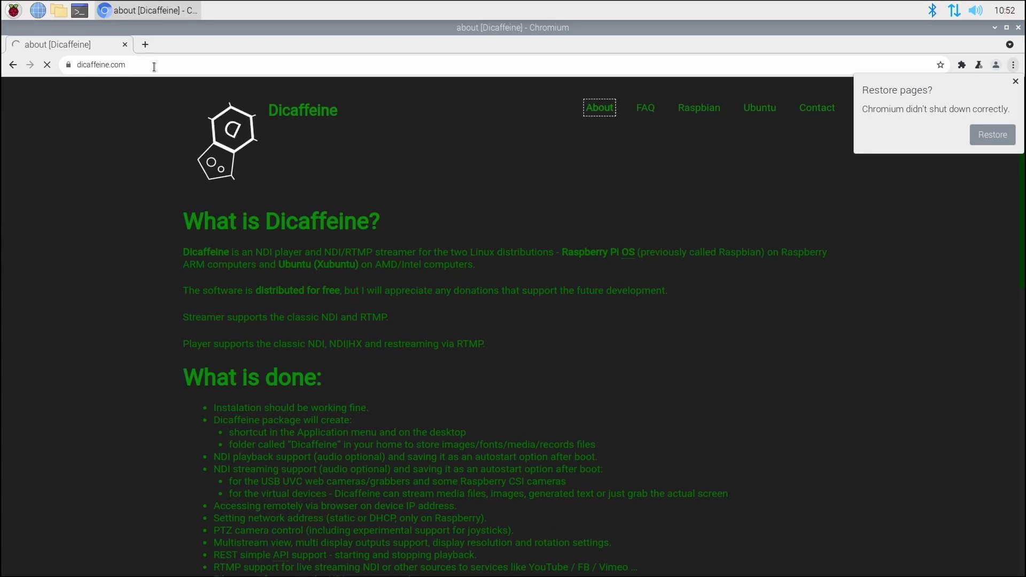
pyautogui.click(693, 113)
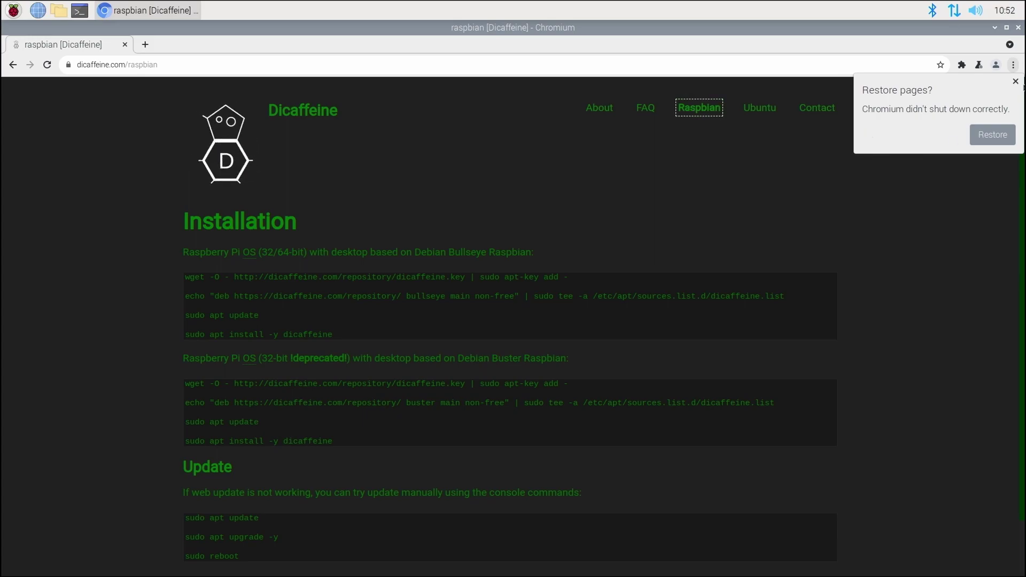
pyautogui.click(1015, 82)
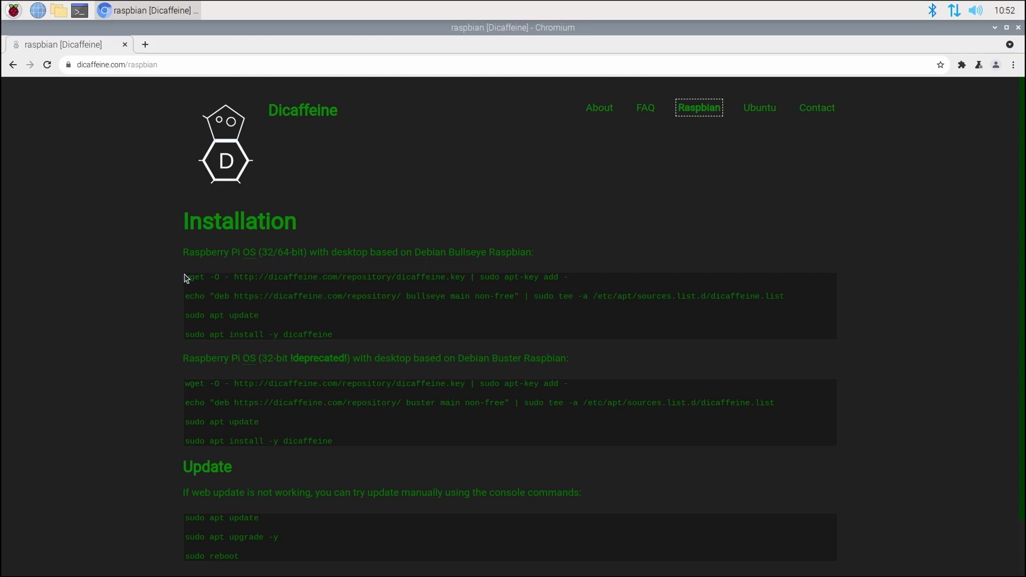
pyautogui.click(84, 11)
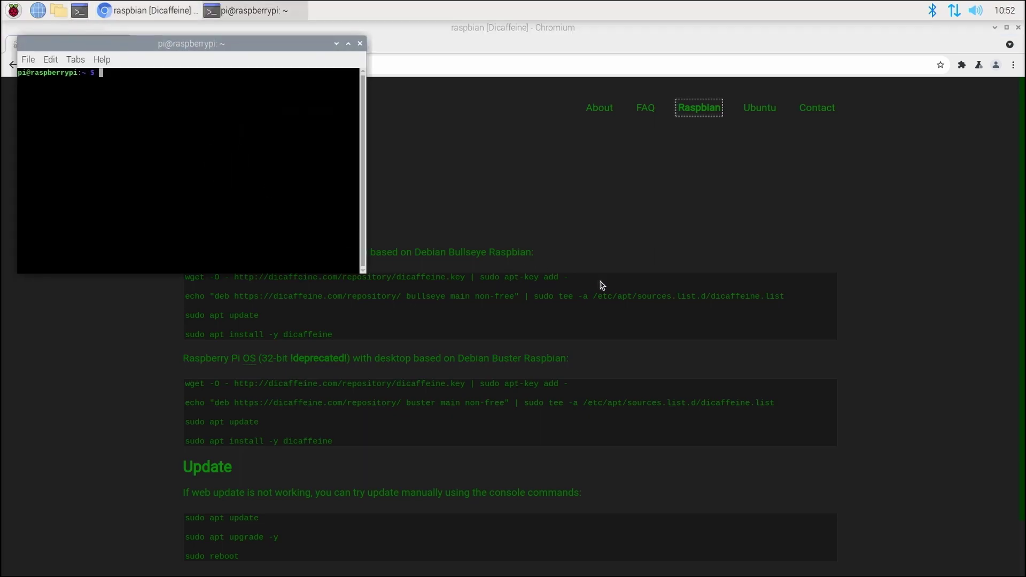
# Step: Select the four Bullseye install commands on the Dicaffeine Raspbian page
pyautogui.click(405, 338)
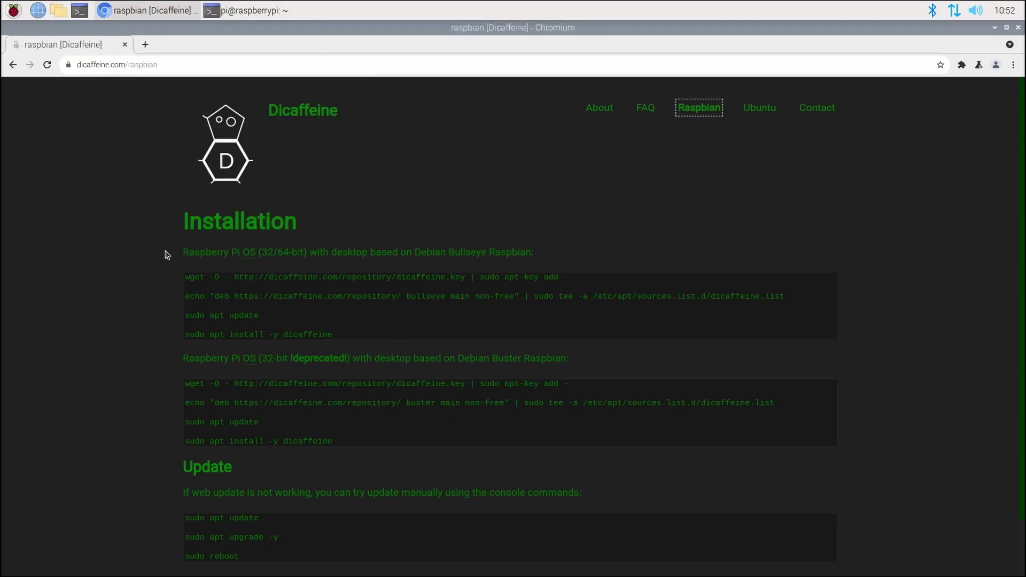
pyautogui.moveTo(186, 278); pyautogui.dragTo(555, 291)
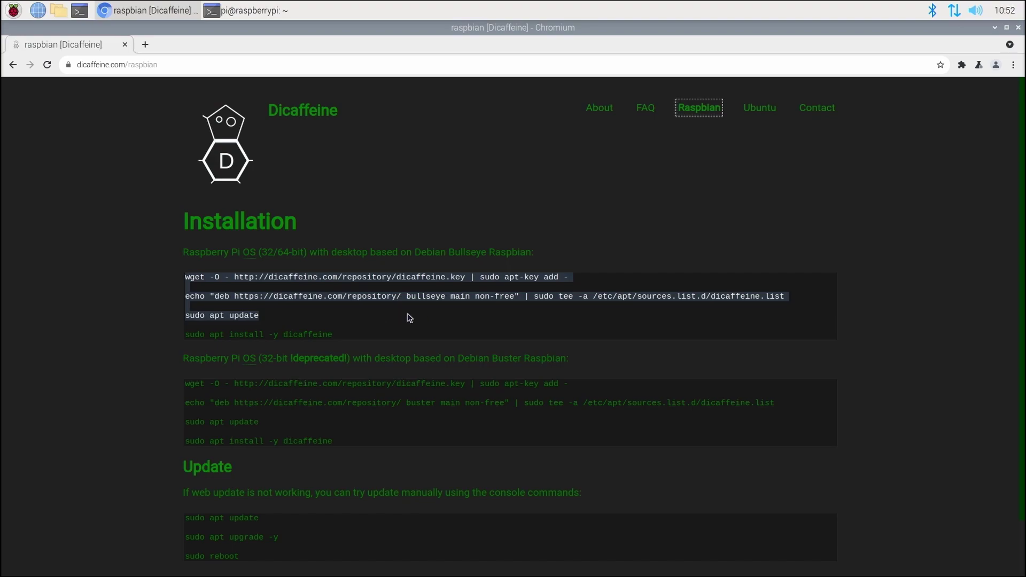
pyautogui.moveTo(554, 290)
pyautogui.mouseDown()
pyautogui.moveTo(574, 286)
pyautogui.moveTo(551, 338)
pyautogui.mouseUp()
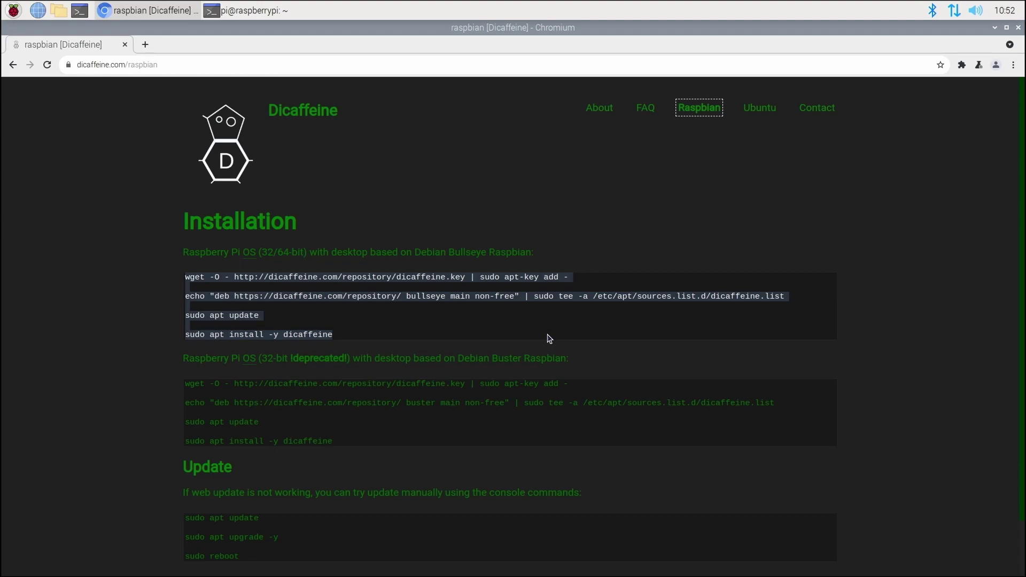
# Step: Paste the four install commands into LXTerminal and run them
pyautogui.click(266, 11)
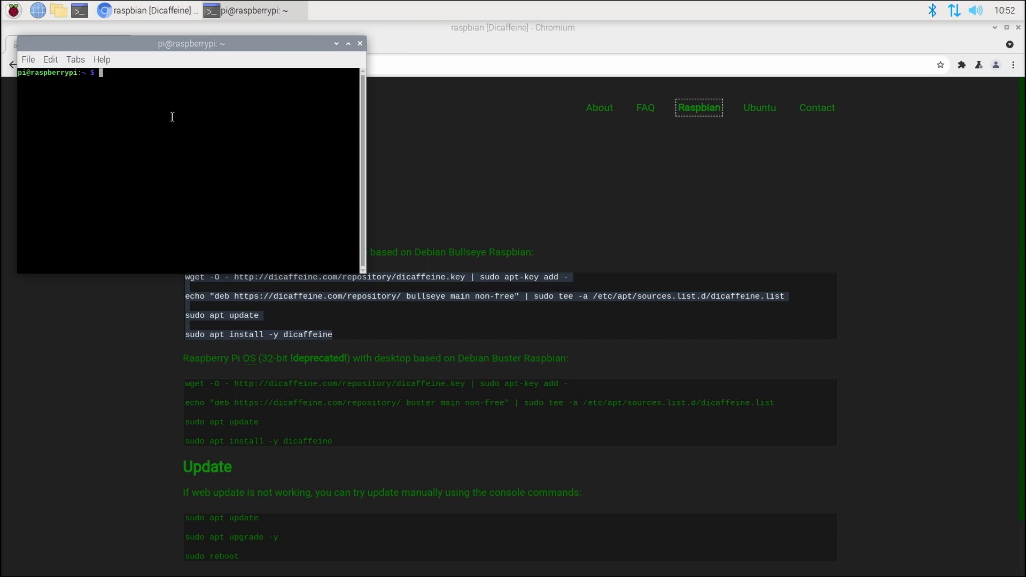
pyautogui.hotkey('ctrl', 'v')
pyautogui.press('BackSpace')
pyautogui.press('BackSpace')
pyautogui.rightClick(171, 116)
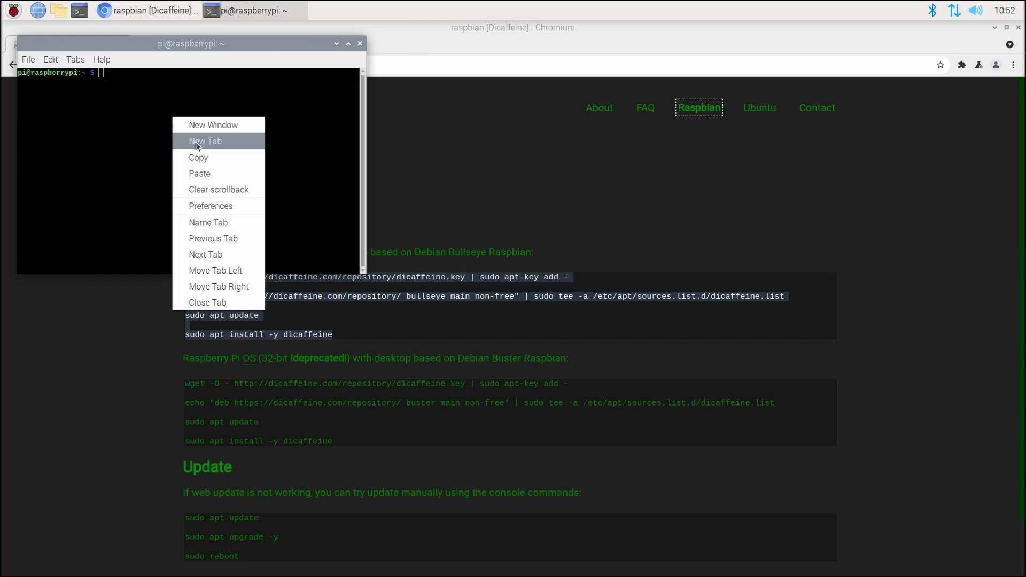
pyautogui.click(194, 168)
pyautogui.press('Return')
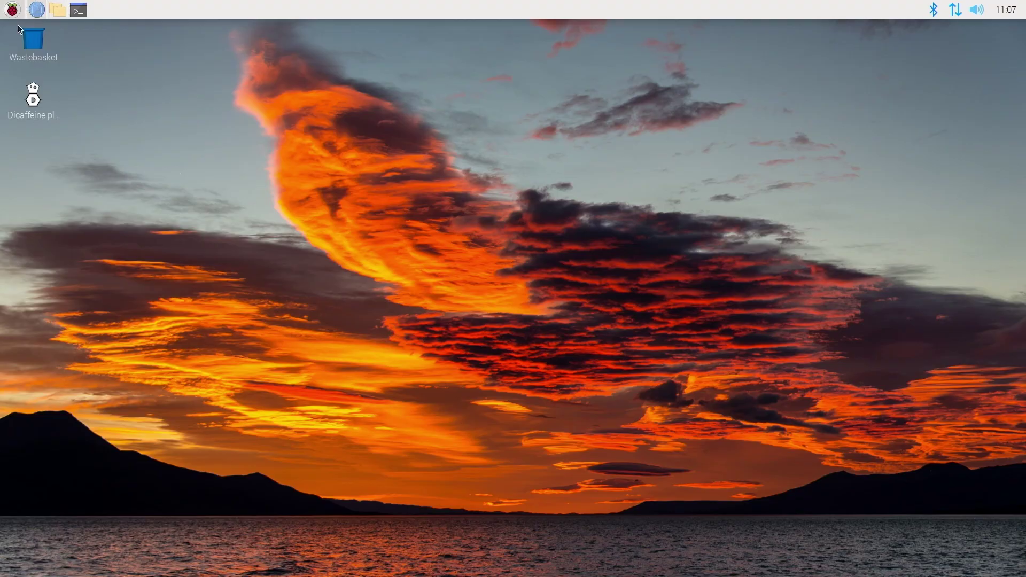
# Step: Run the Dicaffeine player desktop shortcut with Execute and log in with the password
pyautogui.doubleClick(30, 115)
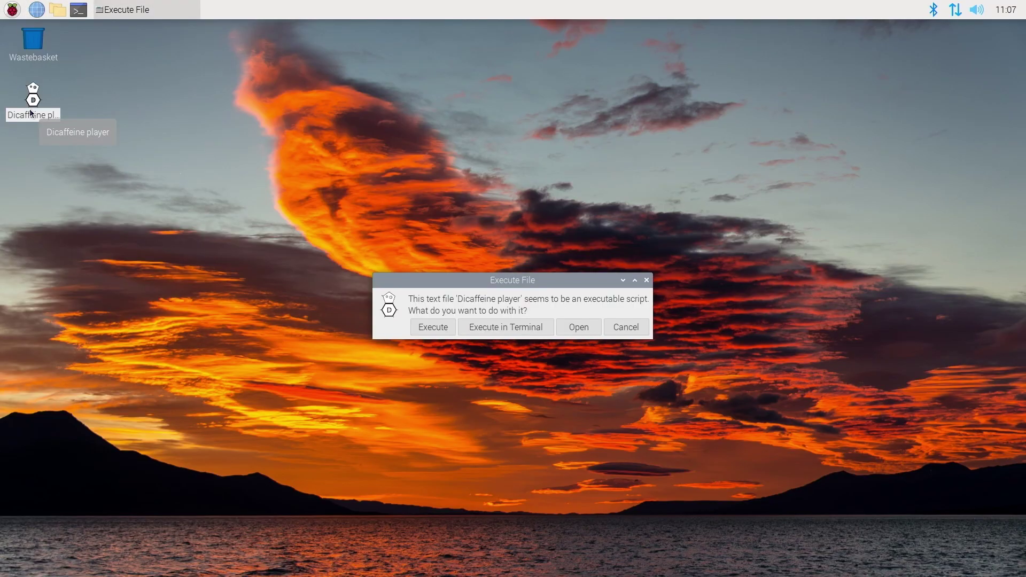
pyautogui.click(438, 324)
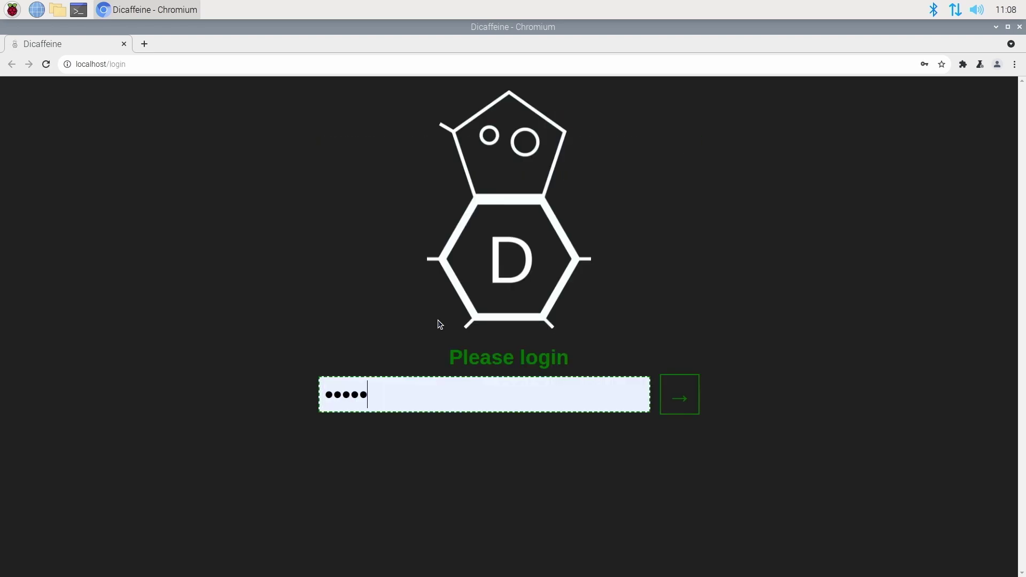
pyautogui.press('BackSpace')
pyautogui.press('BackSpace')
pyautogui.press('BackSpace')
pyautogui.press('BackSpace')
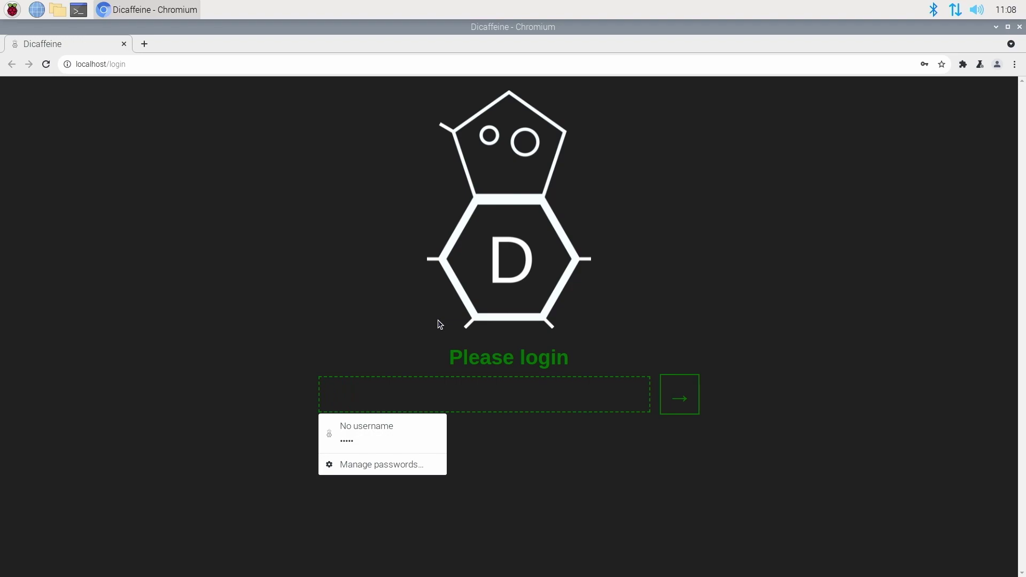
pyautogui.write('*****')
pyautogui.press('Return')
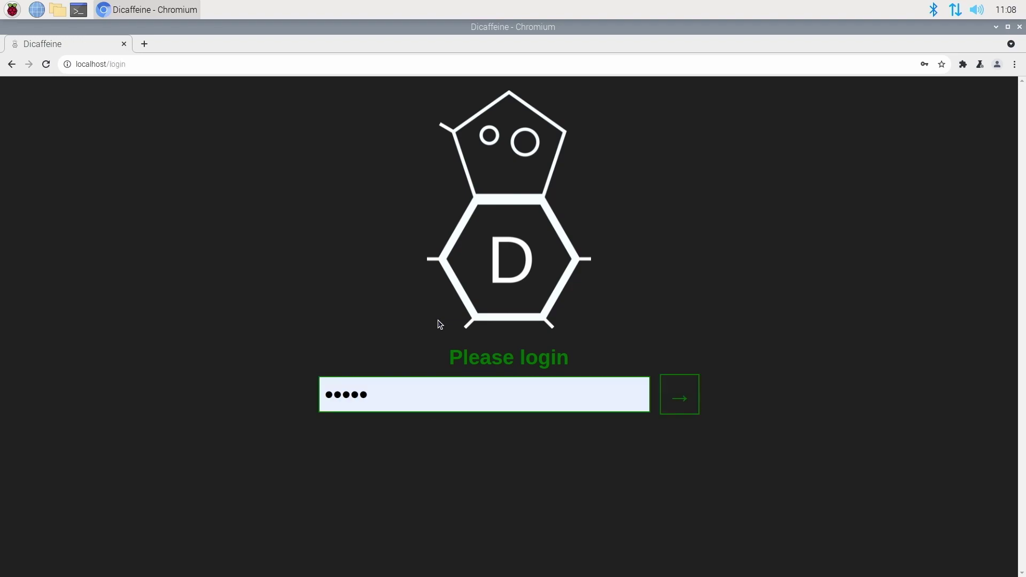
pyautogui.click(677, 393)
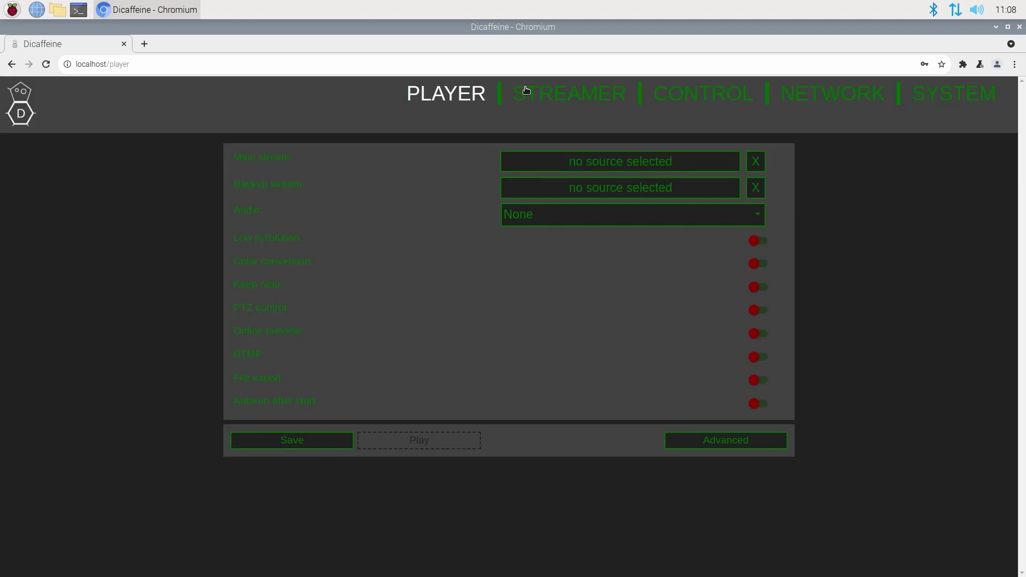
# Step: Choose DESKTOP-T5EVVRD (Bunny) as Main stream and Built-in Audio Digital Stereo (HDMI) as audio
pyautogui.click(674, 164)
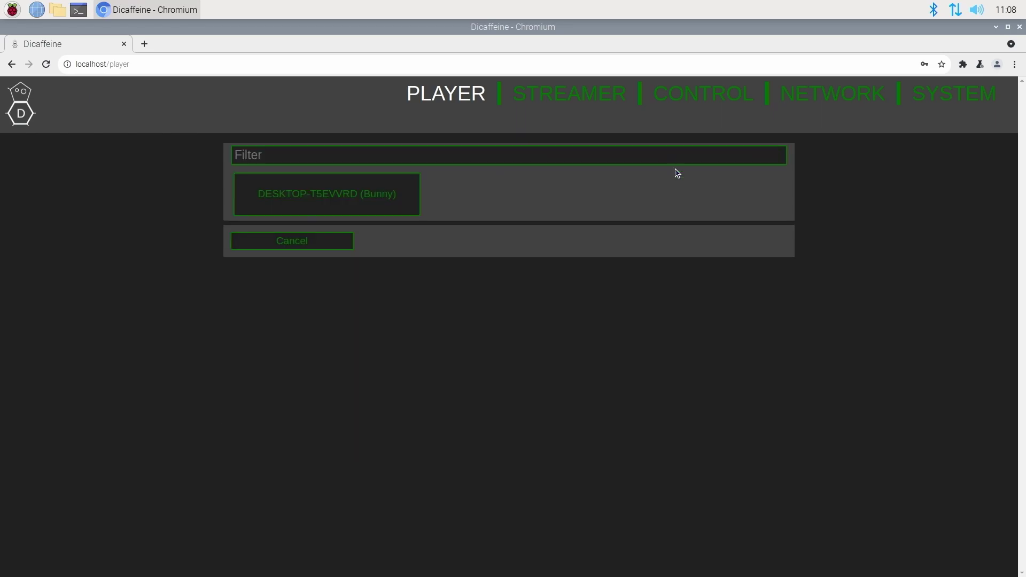
pyautogui.click(379, 200)
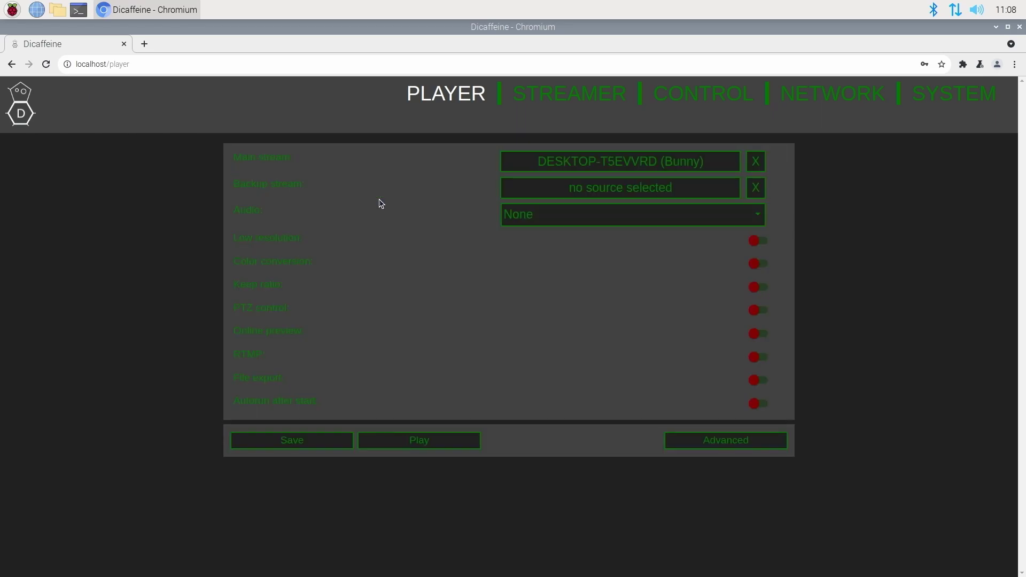
pyautogui.click(515, 214)
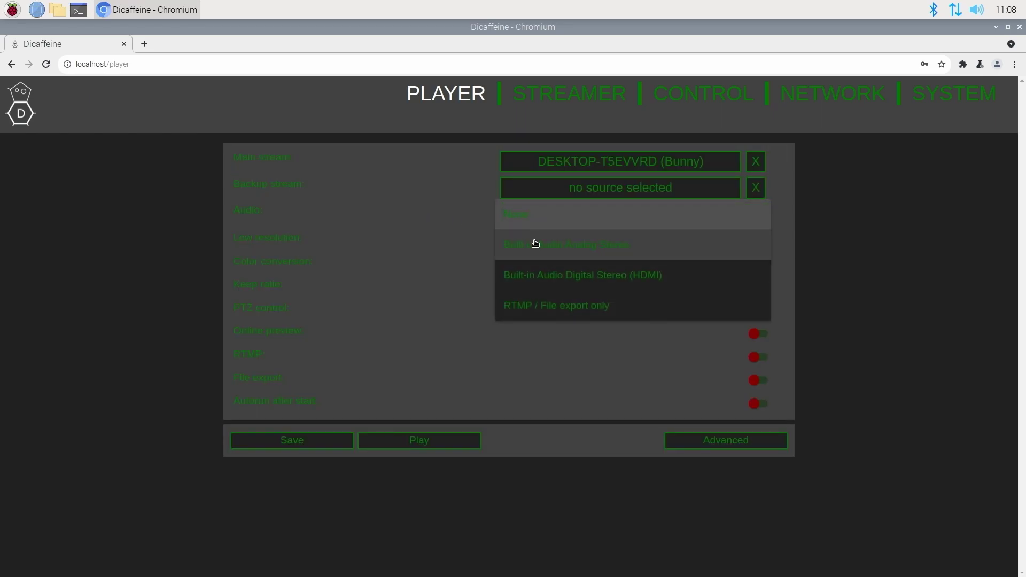
pyautogui.click(534, 270)
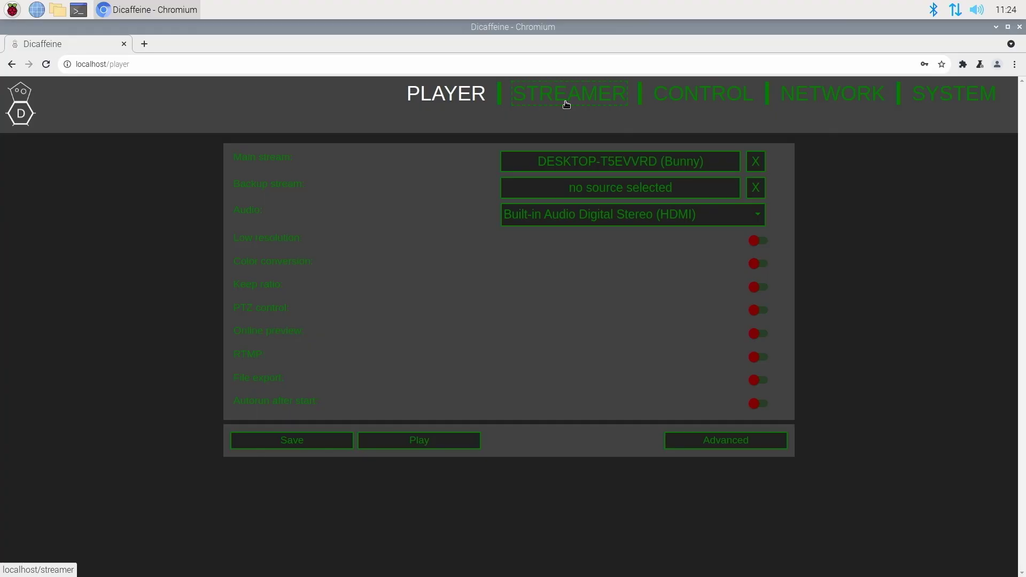
pyautogui.click(565, 104)
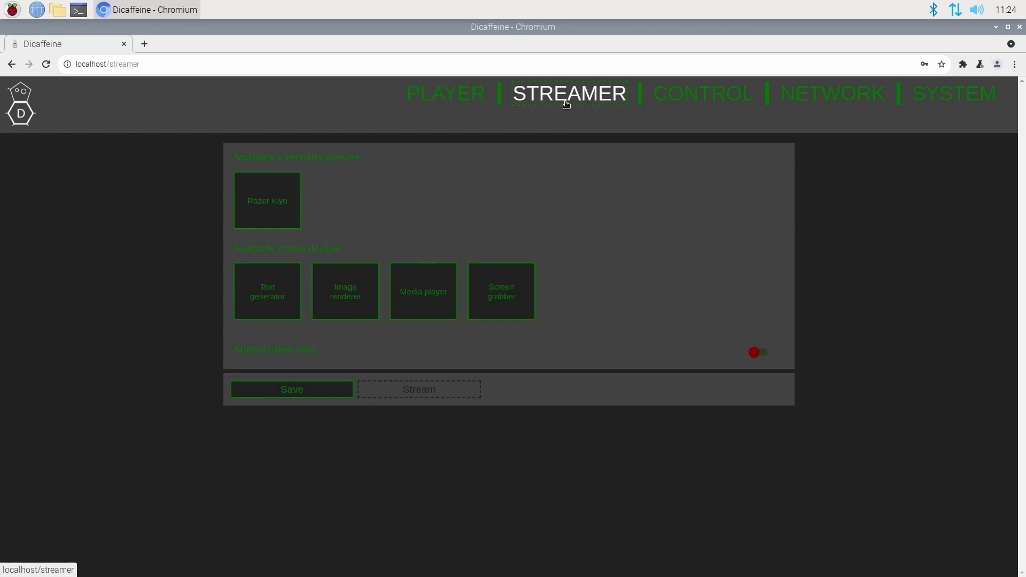
# Step: Add the Razer Kiyo with MJPG 1280x720 60fps video and Gaming Webcam audio input
pyautogui.click(261, 212)
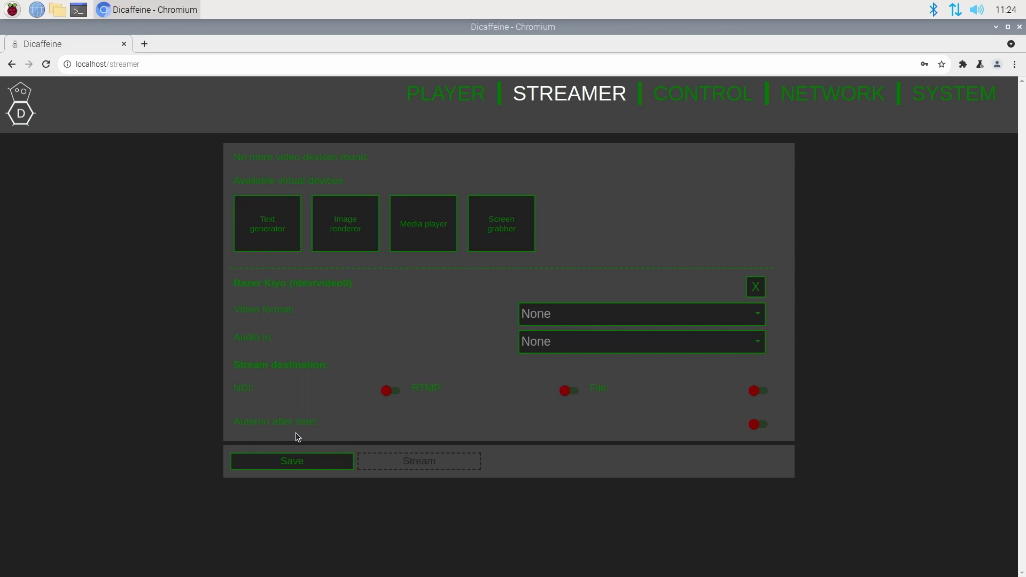
pyautogui.click(547, 313)
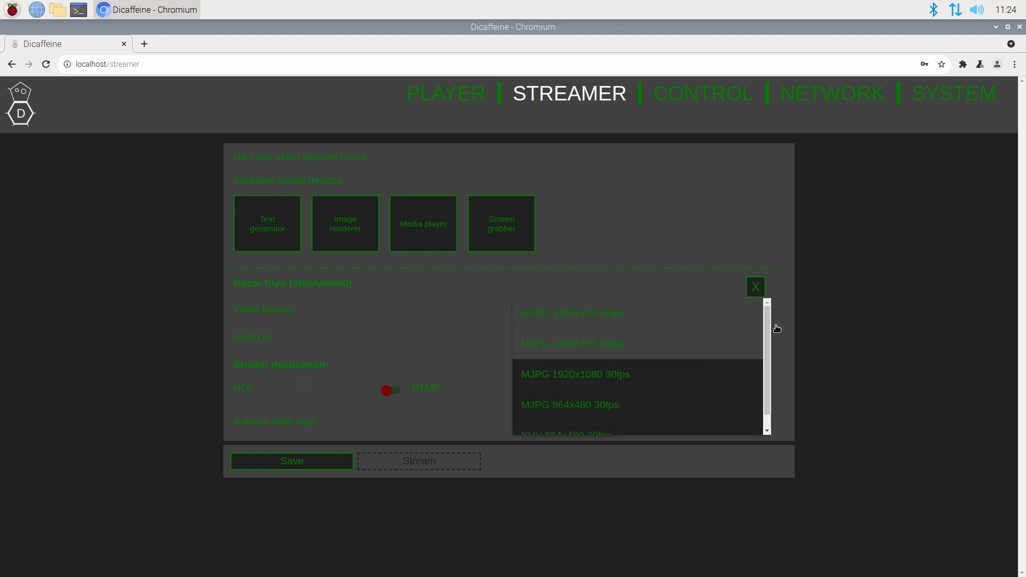
pyautogui.click(650, 322)
pyautogui.click(627, 339)
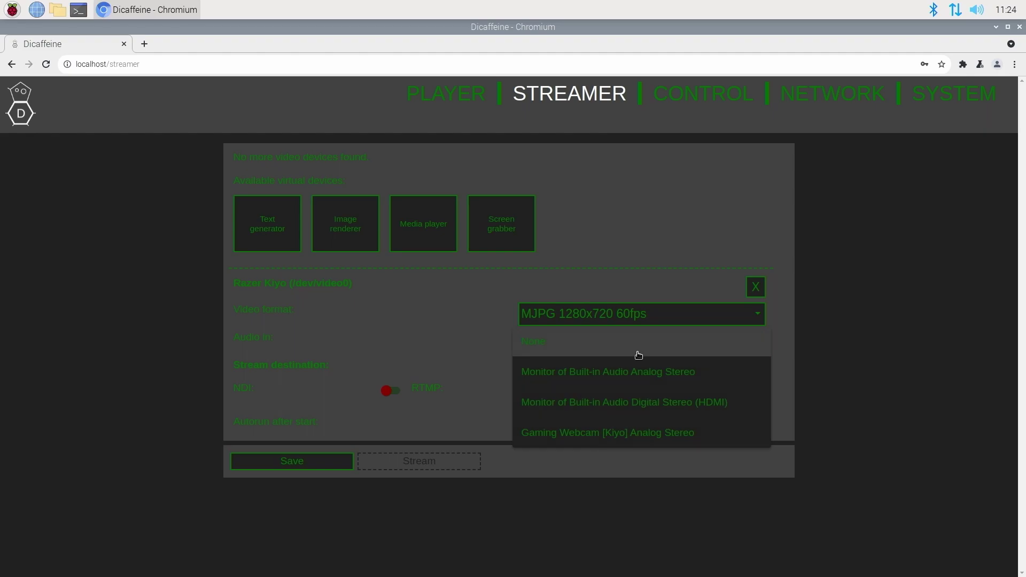
pyautogui.click(652, 435)
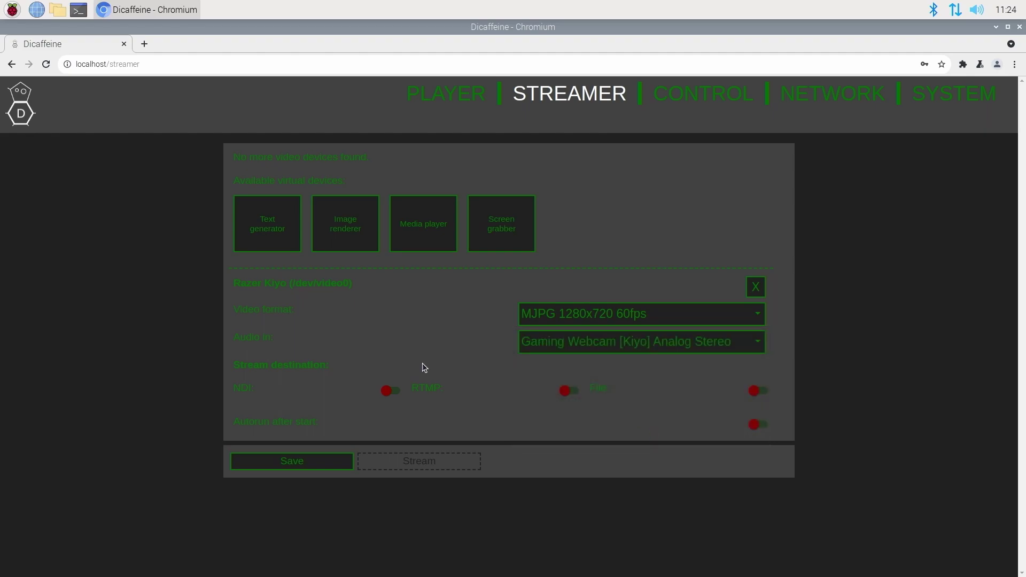
# Step: Enable NDI output named Webcam, save the settings, and start streaming
pyautogui.click(393, 391)
pyautogui.click(330, 410)
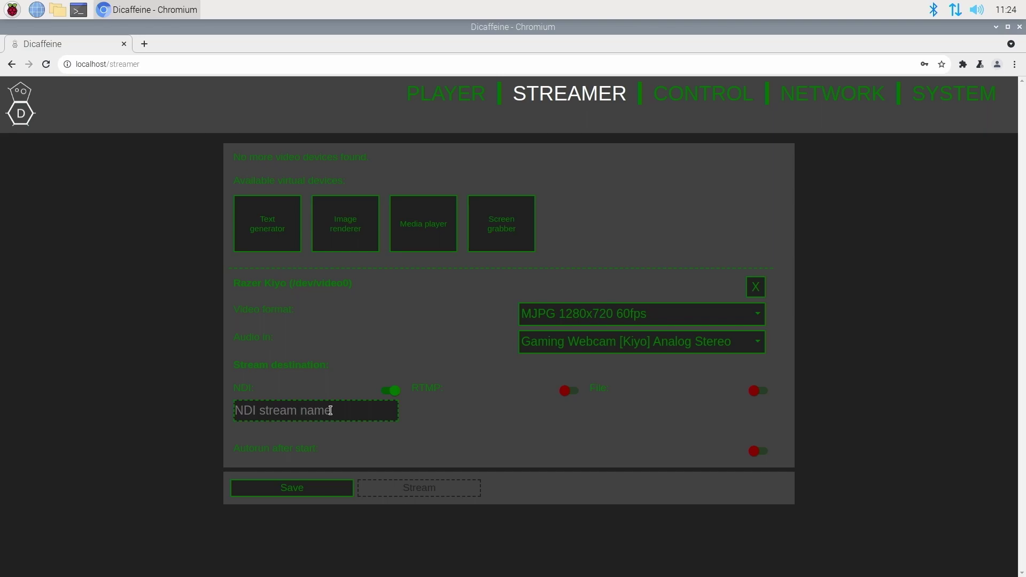
pyautogui.write('Webcam')
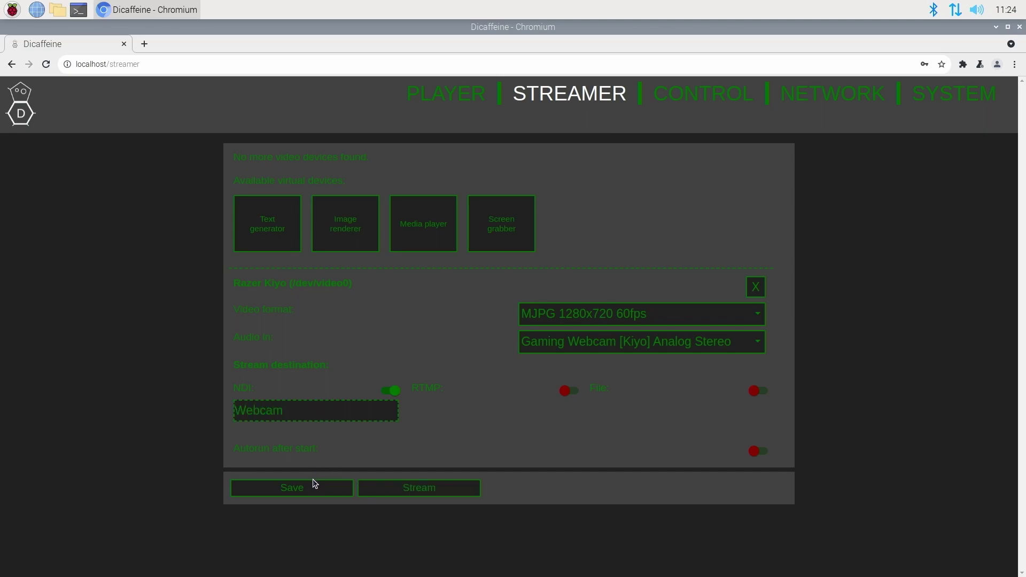
pyautogui.click(313, 488)
pyautogui.click(393, 490)
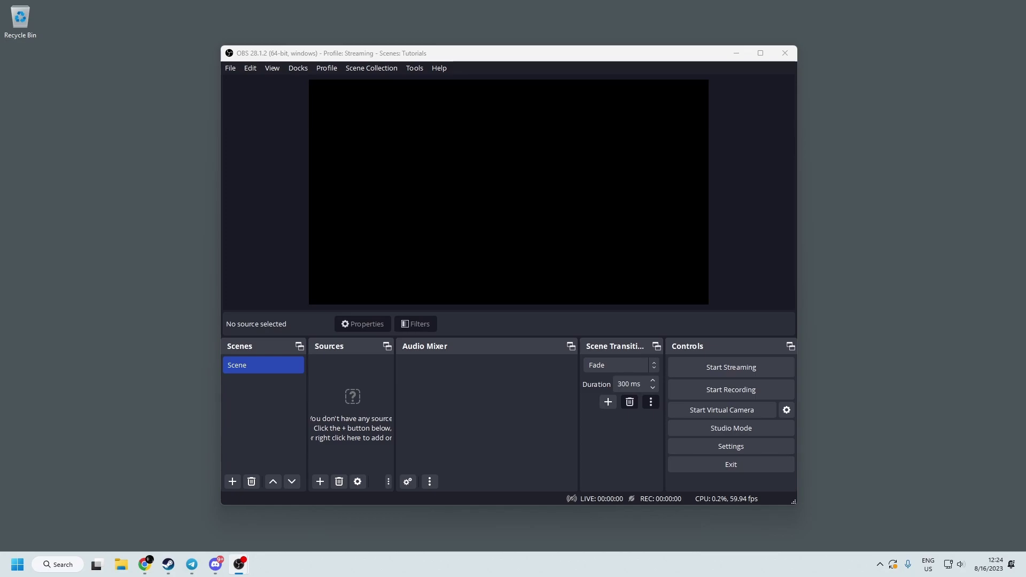
# Step: Create NDI Source 'Raspberry PI NDI' with RASPBERRYPI (Webcam) as its source name
pyautogui.click(320, 481)
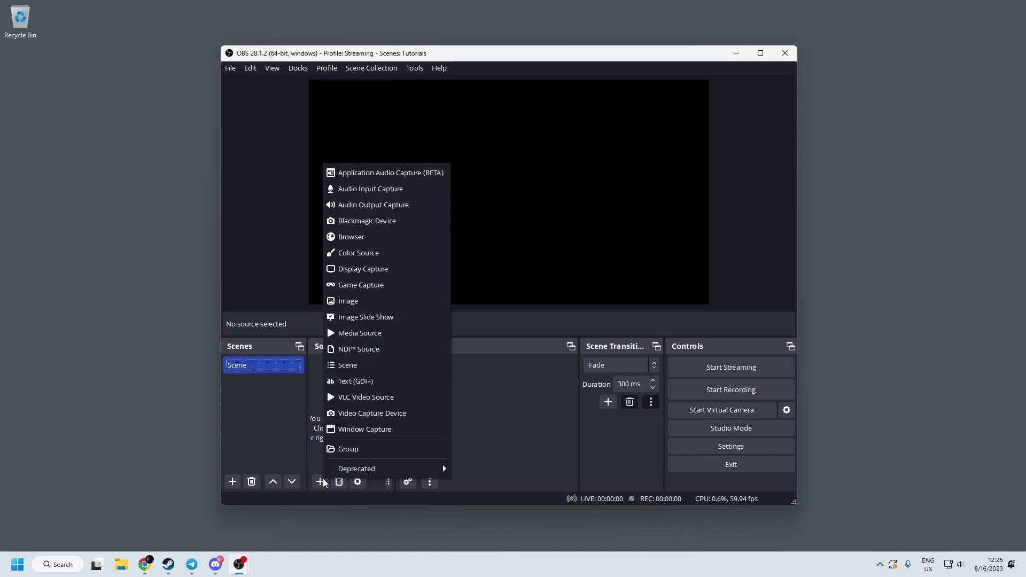
pyautogui.click(369, 350)
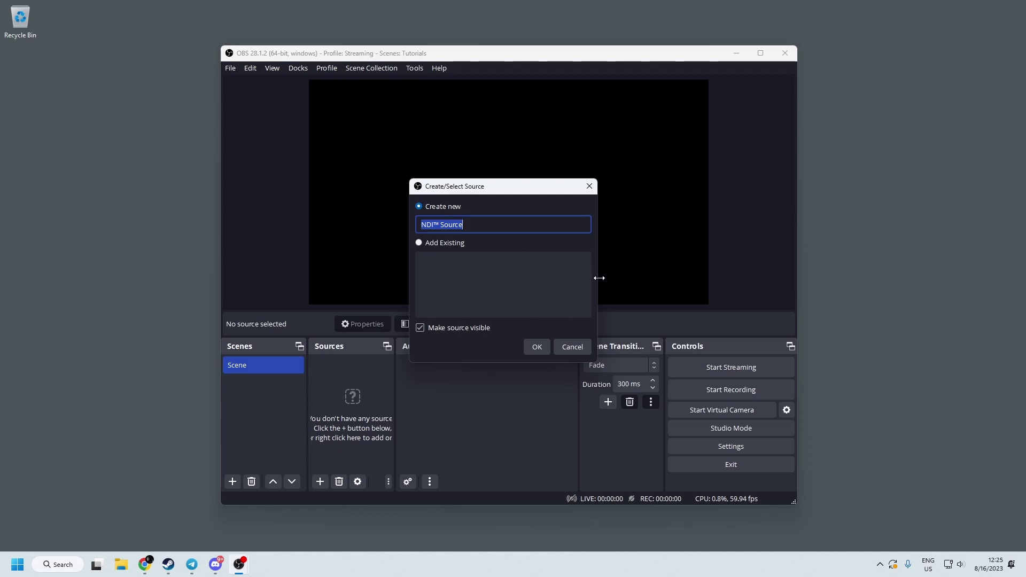
pyautogui.write('Raspberry PI NDI')
pyautogui.click(536, 347)
pyautogui.click(674, 285)
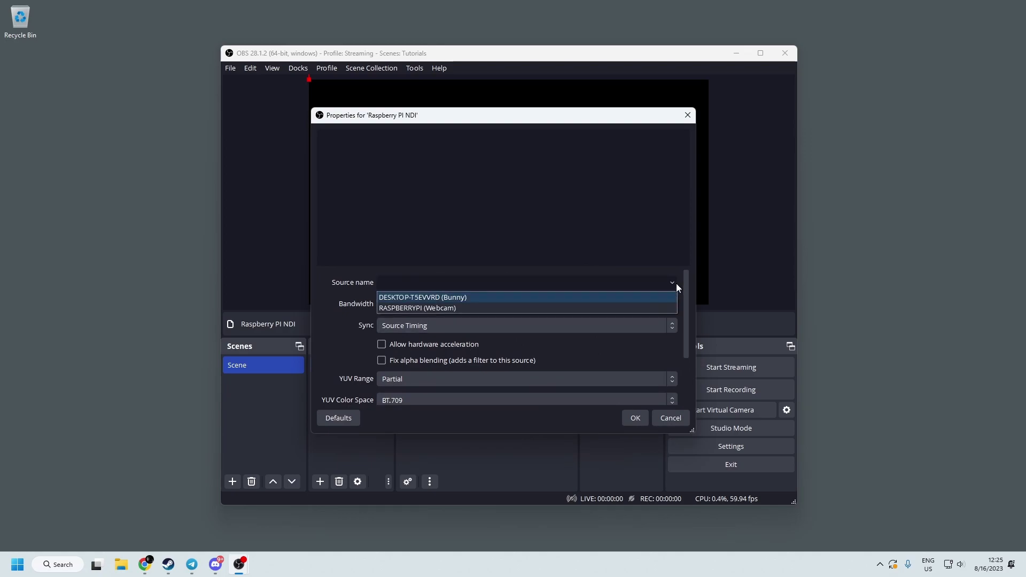
pyautogui.click(422, 308)
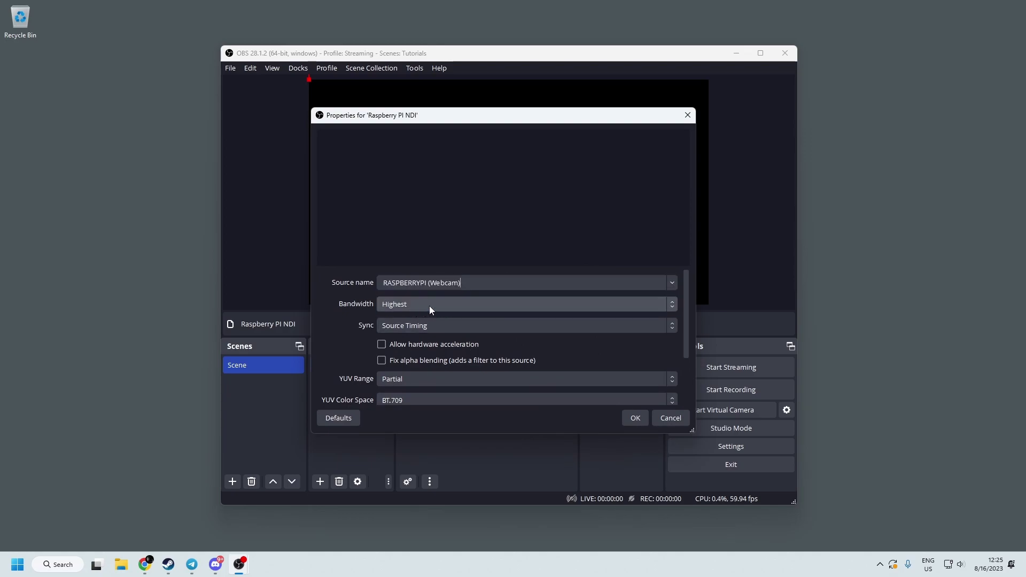
pyautogui.click(636, 416)
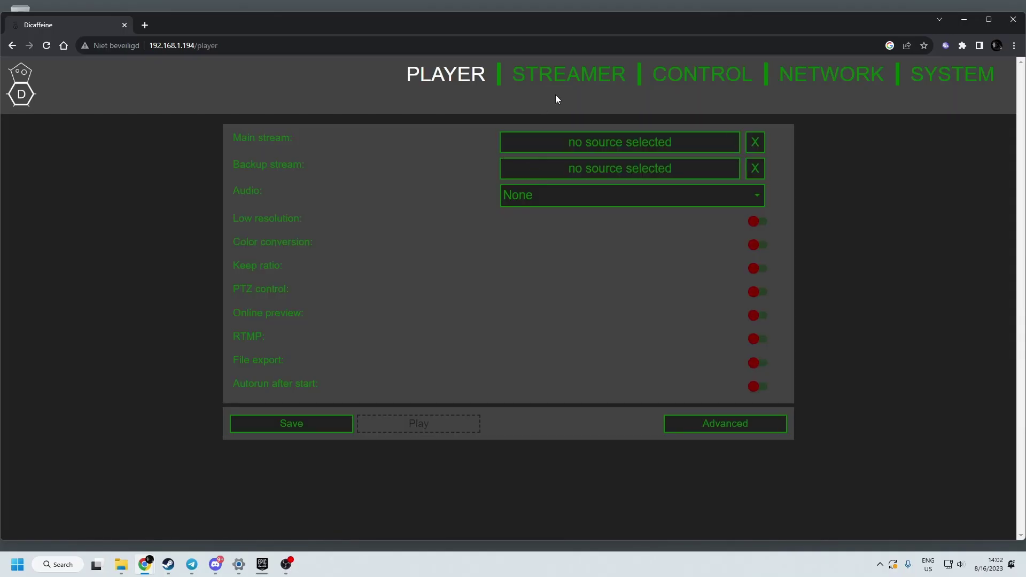
# Step: Go from the CONTROL page to the STREAMER tab showing the Razer Kiyo NDI Webcam settings
pyautogui.click(687, 81)
pyautogui.click(829, 80)
pyautogui.click(698, 80)
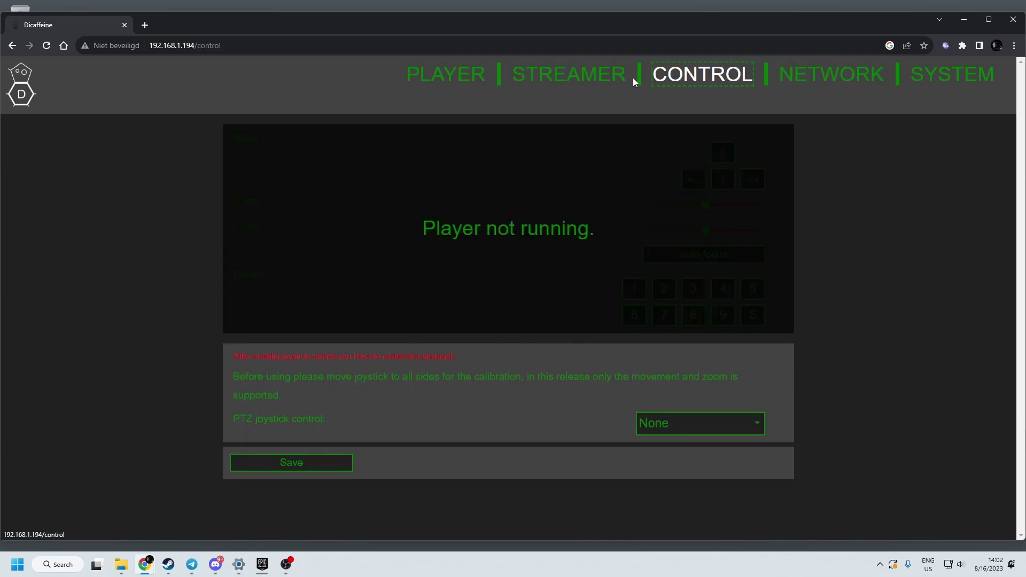
pyautogui.click(583, 85)
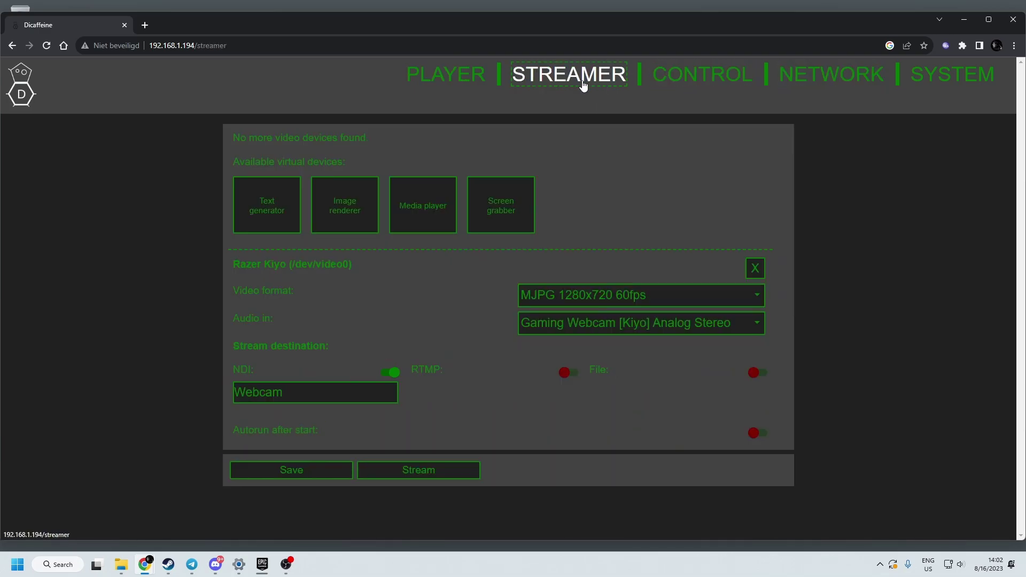